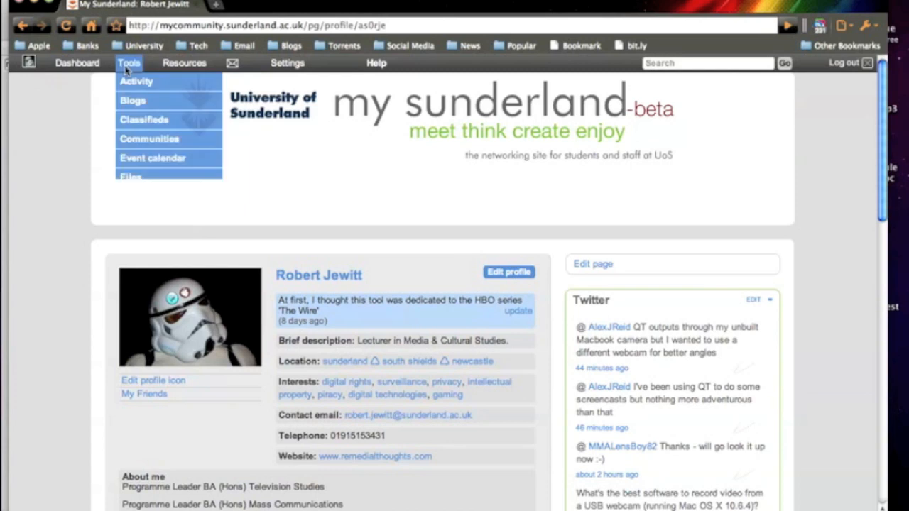
- Start creating a new community from the site's communities page and name it "MAC129 Introduction to Cyberculture"
left_click(140, 141)
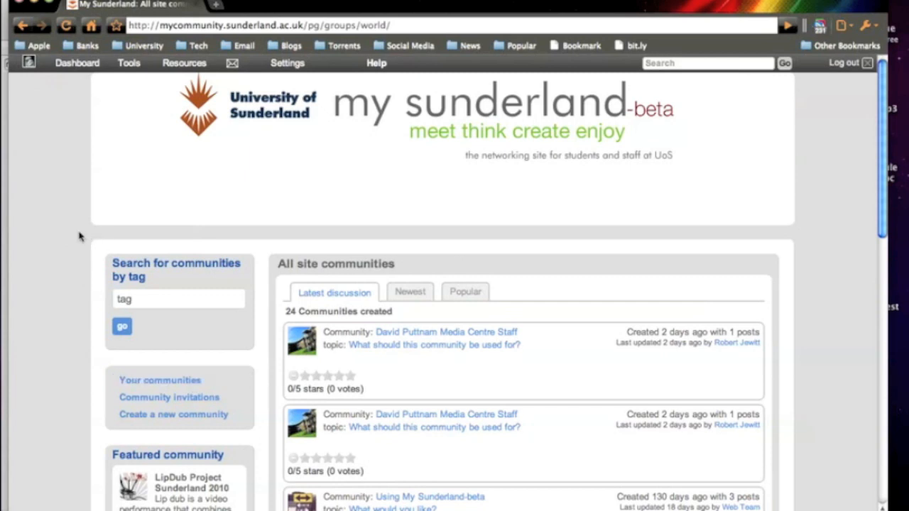
left_click(191, 417)
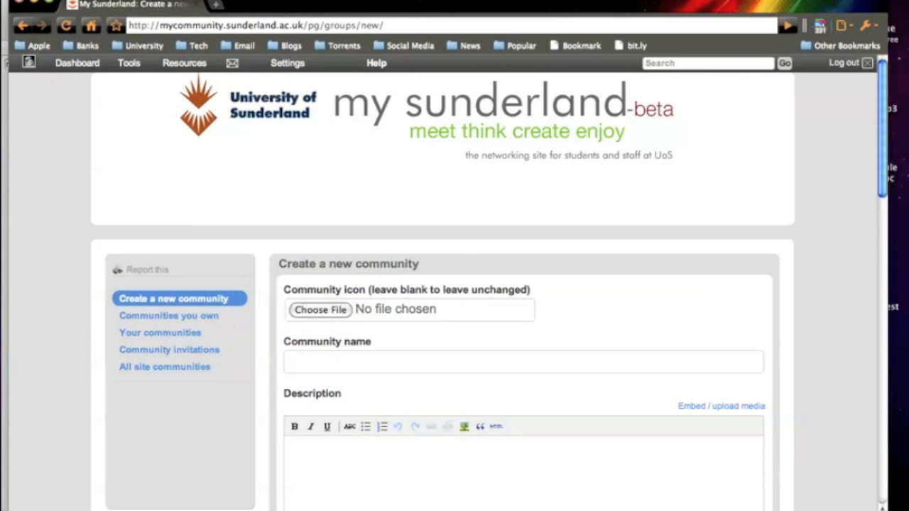
left_click(333, 367)
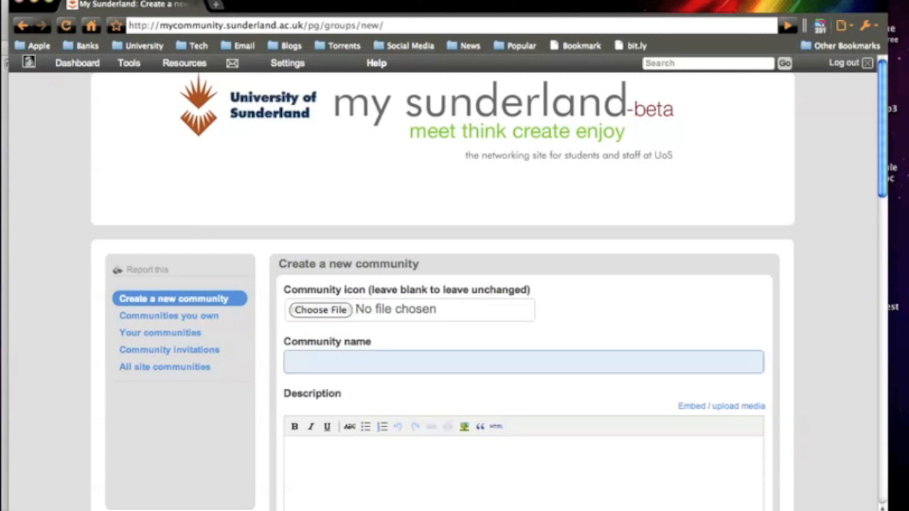
type("M")
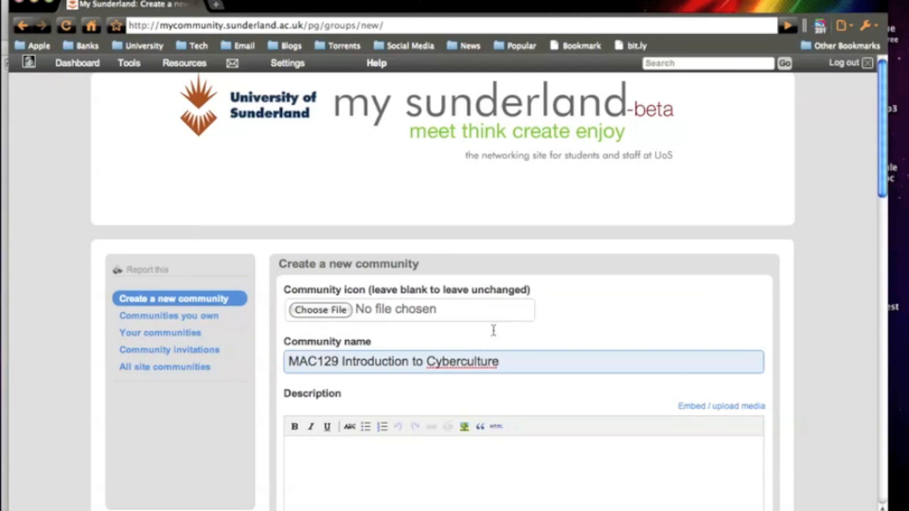
- Fill the community description with the module's "CONTENT SYNOPSIS" text introducing the study of cyberculture, without surplus blank lines at the end
scroll(492, 330, "down", 3)
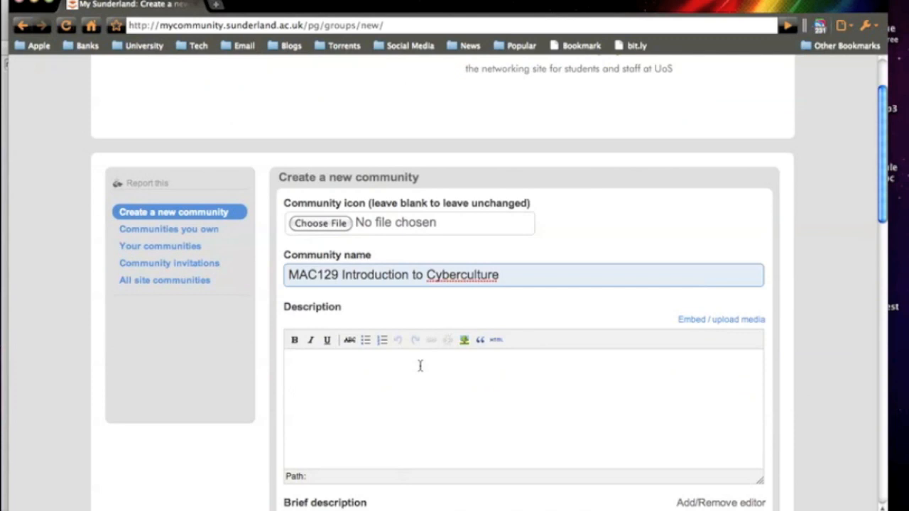
left_click(420, 366)
type("CONTENT SYNOPSIS: This module provides an introduction to the study of cyberculture (also known as Web Studies). Beginning with a short history of the personal computer, the module will then explore some of the theories and methodologies involved in this new field of study. Topics include: the history of Internet and cyberculture, global cybercommunities, online fan culture, language and identity in new media, images of cyberculture in popular culture, public broadcasting in the new media age, and online video gaming.")
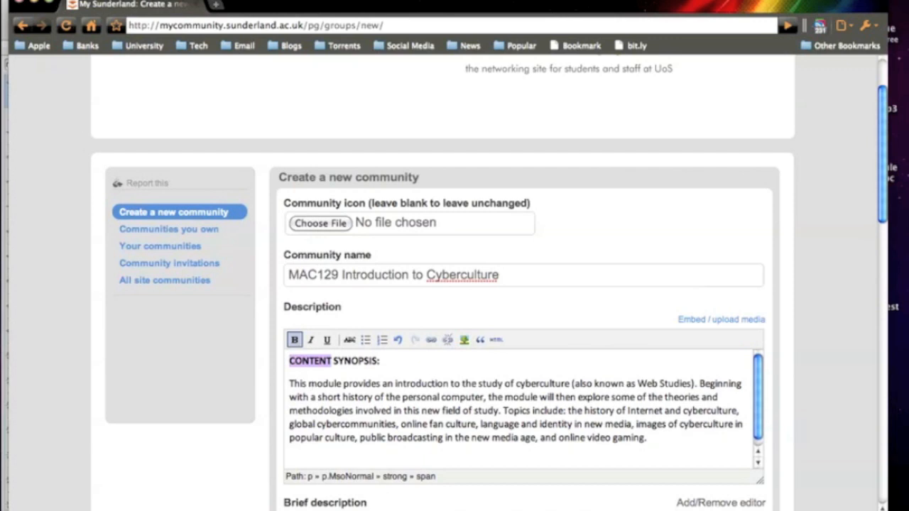
left_click(649, 438)
key("Return")
key("Return")
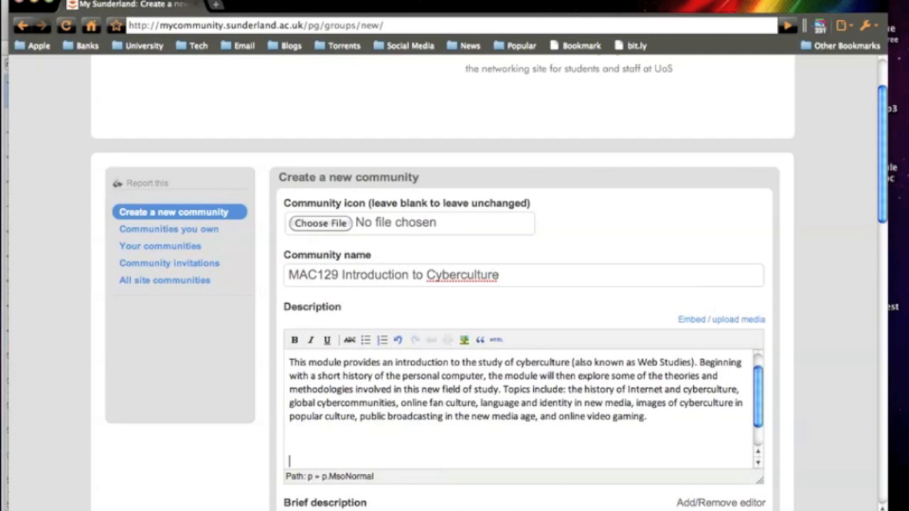
key("BackSpace")
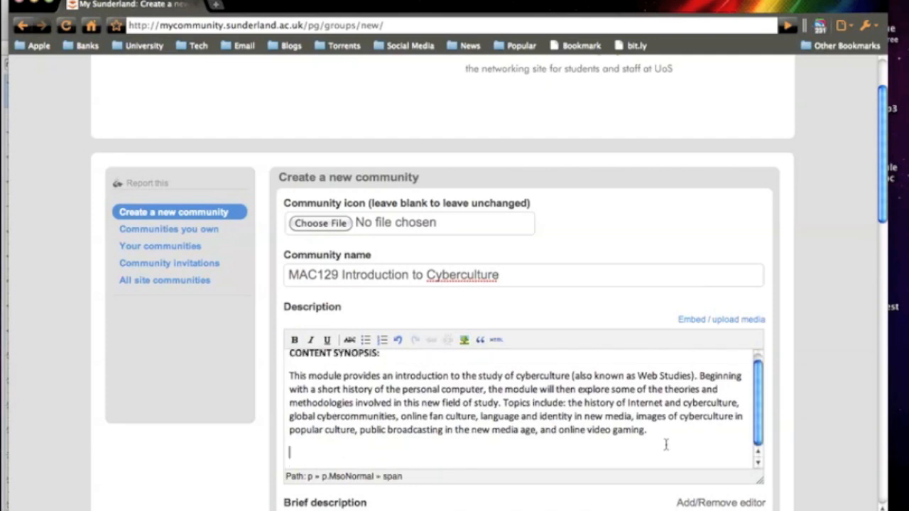
key("BackSpace")
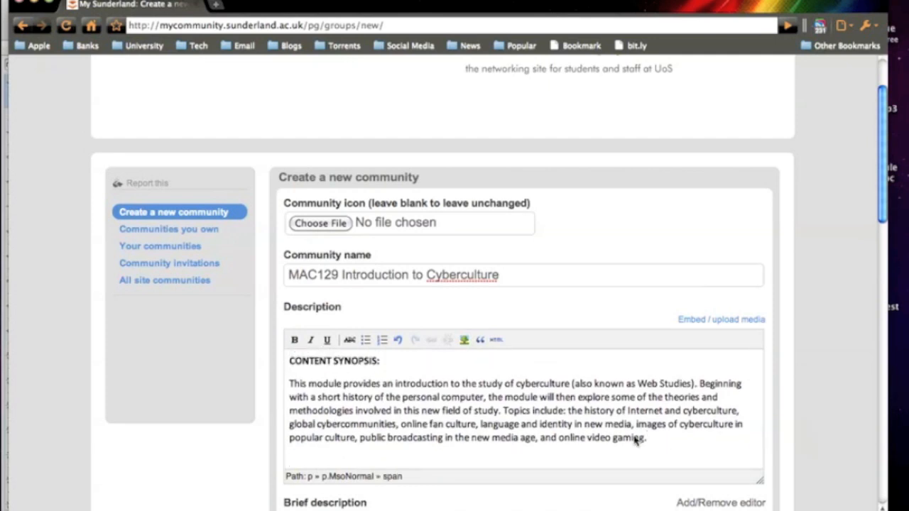
- Enter a brief description presenting a level 1 module exploring the origins and developments of cyberculture
scroll(635, 441, "down", 1)
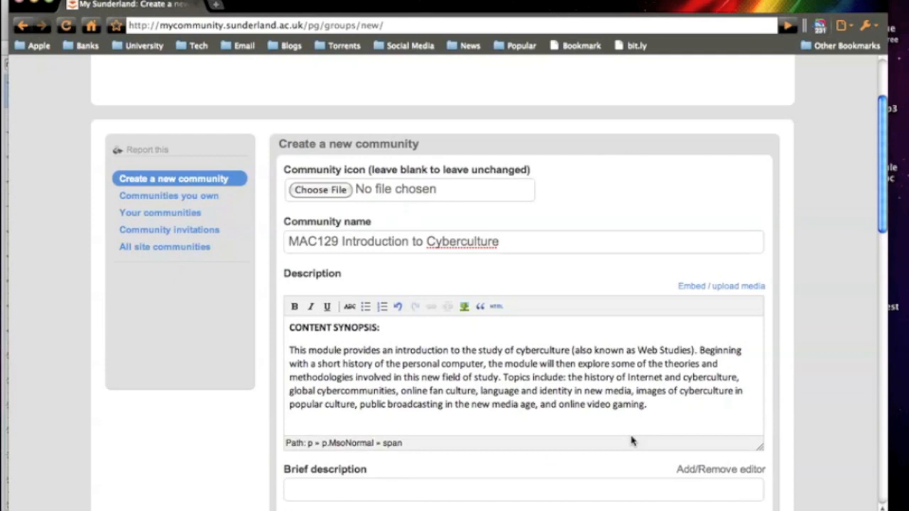
key("Tab")
scroll(460, 440, "down", 1)
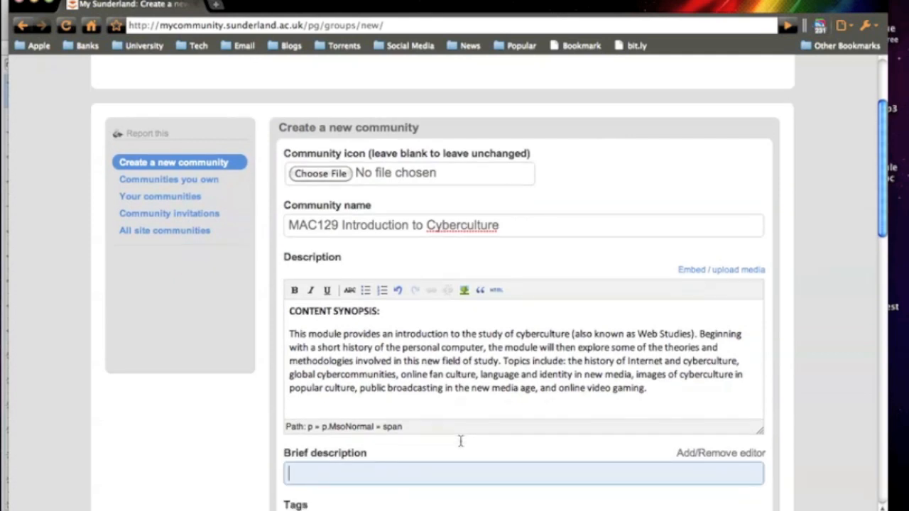
scroll(460, 441, "down", 1)
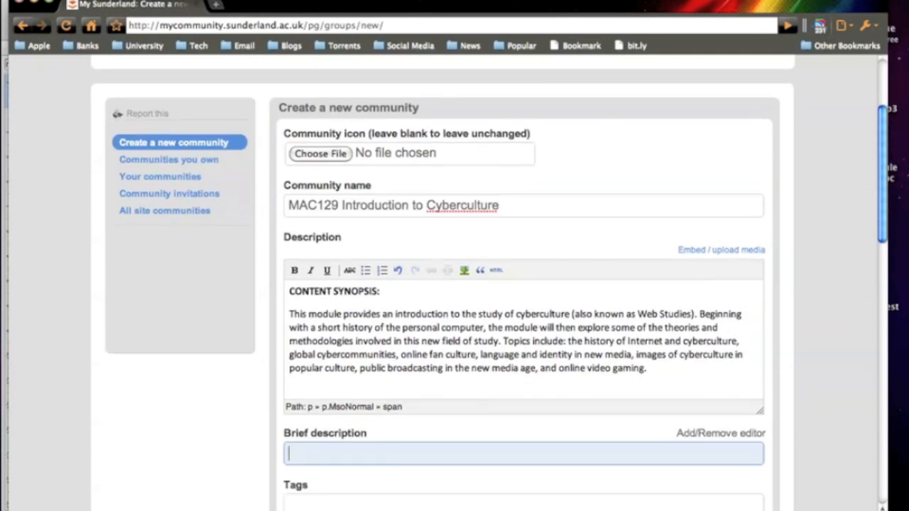
type("A level 1 module")
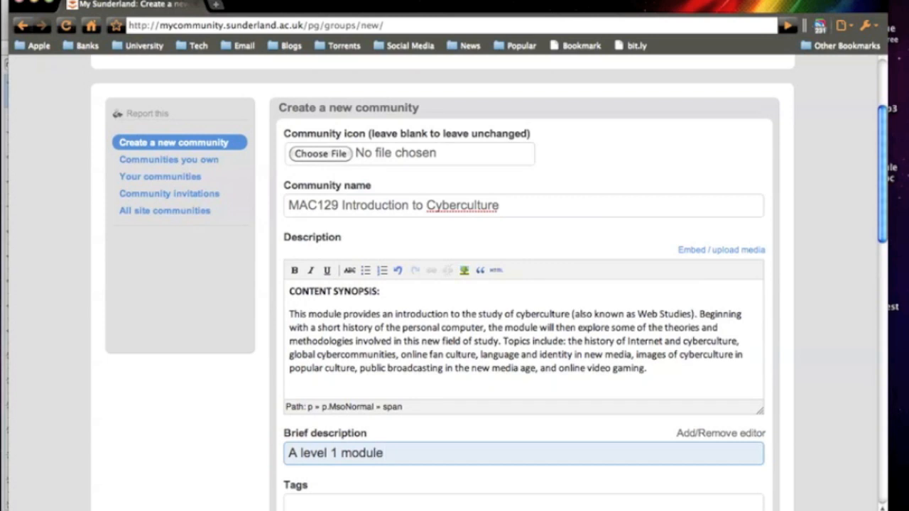
type(" exploring ")
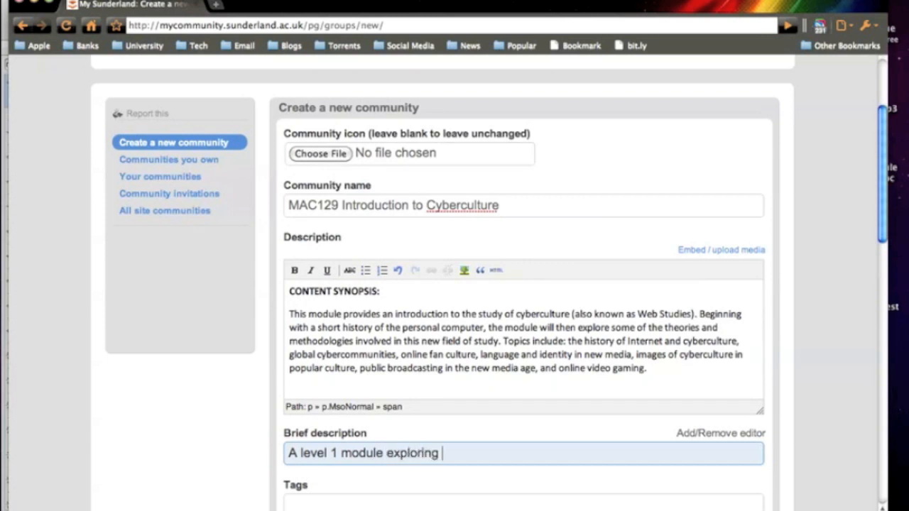
type("hte orgins")
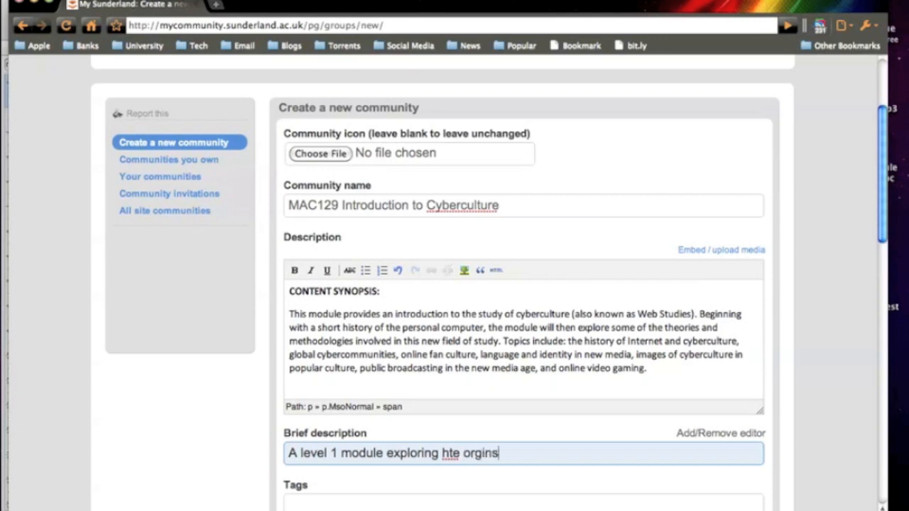
type(" and developemnets ")
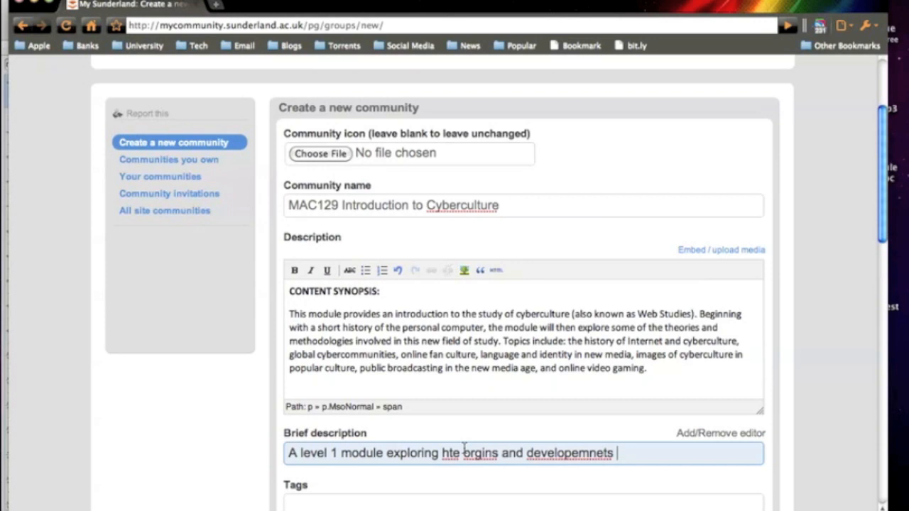
type("of cyberculture")
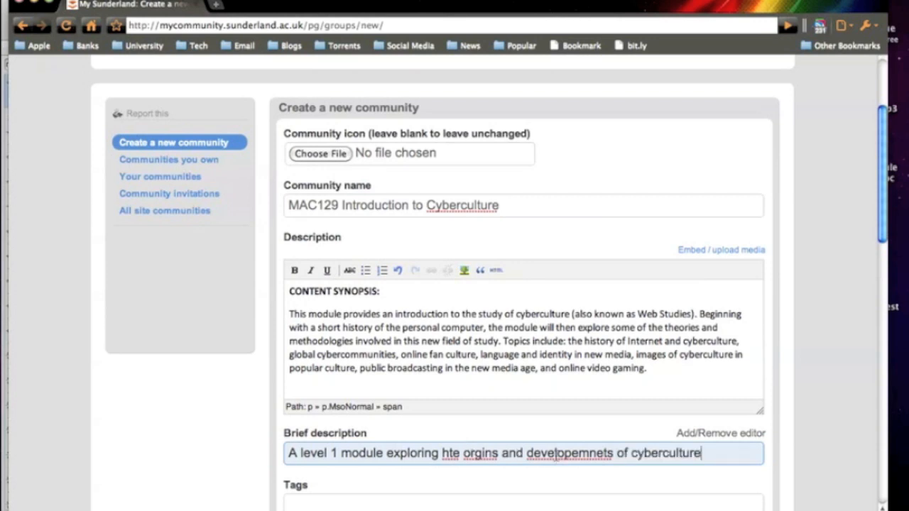
- Correct the misspelled words in the brief description to "developments", "the" and "origins"
right_click(556, 455)
left_click(497, 444)
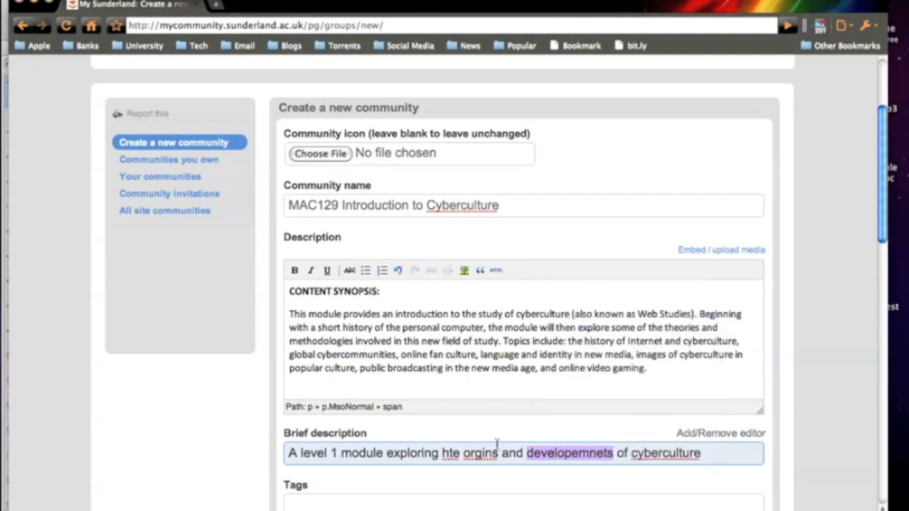
right_click(455, 455)
left_click(472, 297)
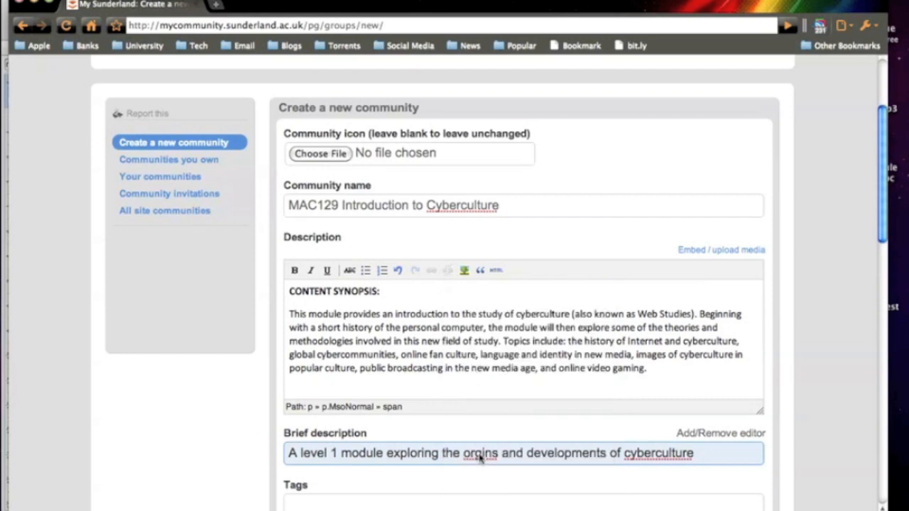
right_click(479, 458)
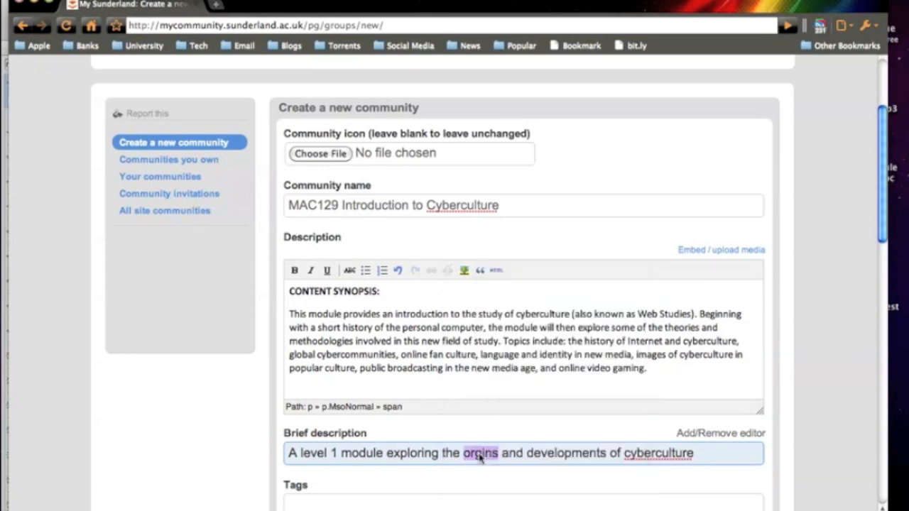
right_click(479, 458)
left_click(497, 255)
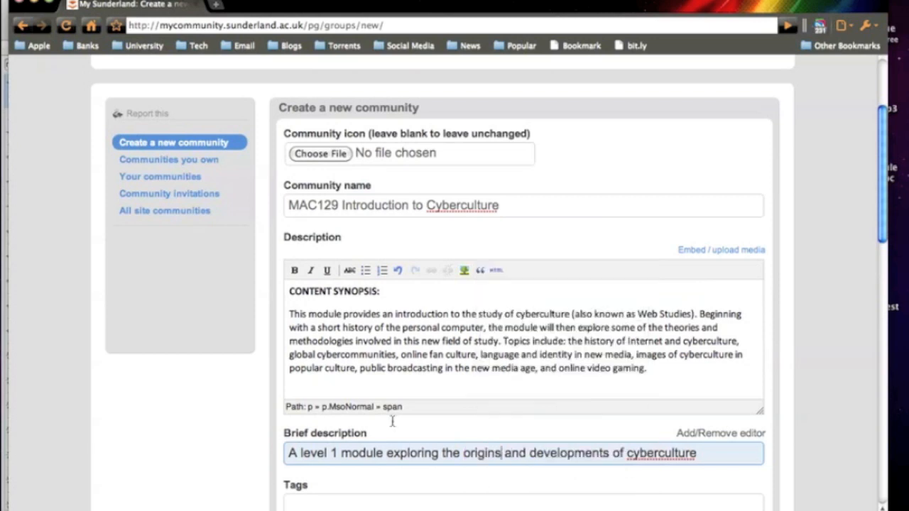
- Add the comma-separated tags "cyberculture" and "mac129" to the community
left_click(327, 504)
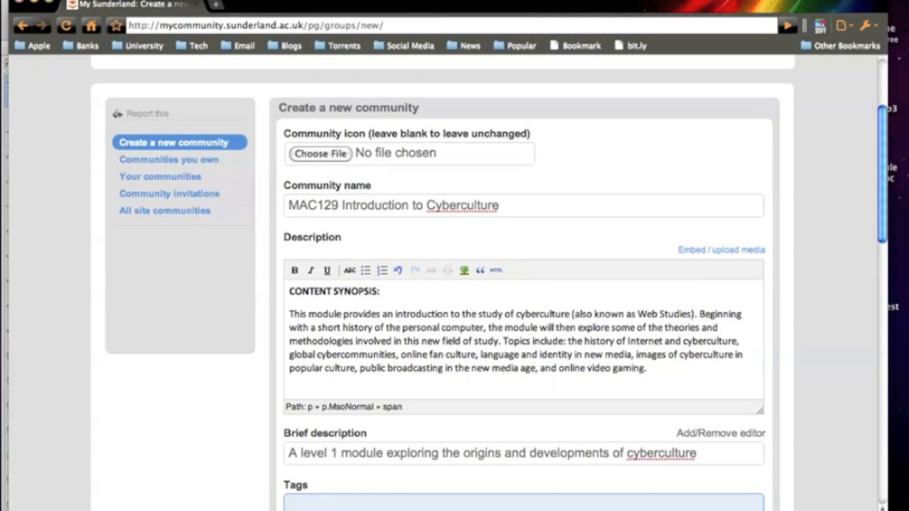
type("cyberculture")
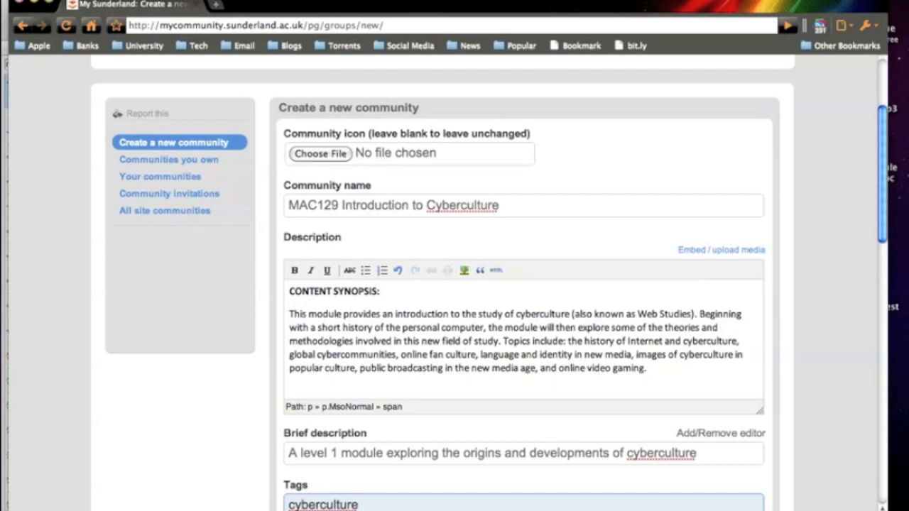
type(",")
scroll(392, 376, "down", 1)
scroll(454, 284, "down", 3)
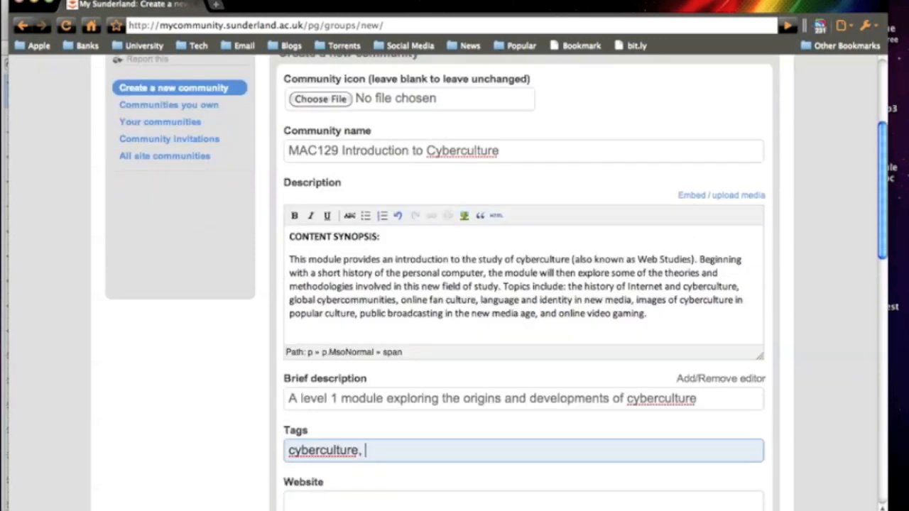
type("mac129")
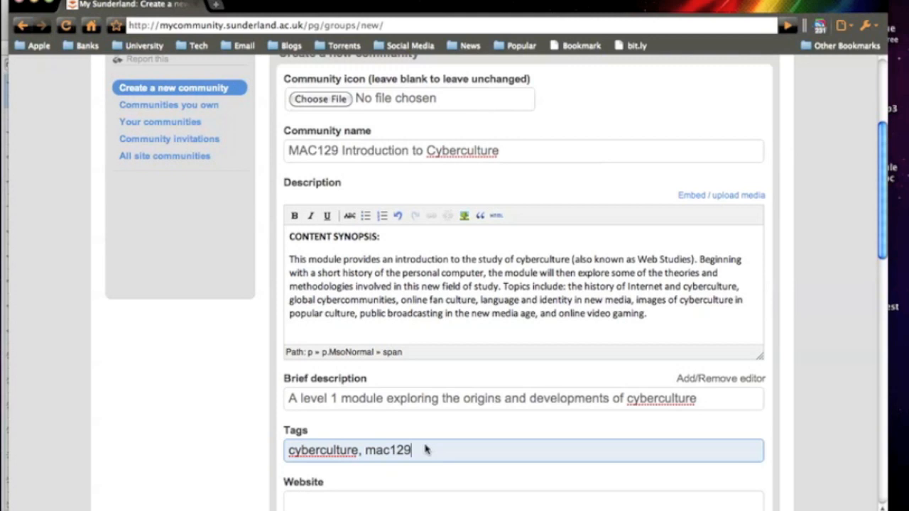
type(",")
- Set the community membership permissions to "Closed – Users must be invited"
scroll(497, 397, "down", 4)
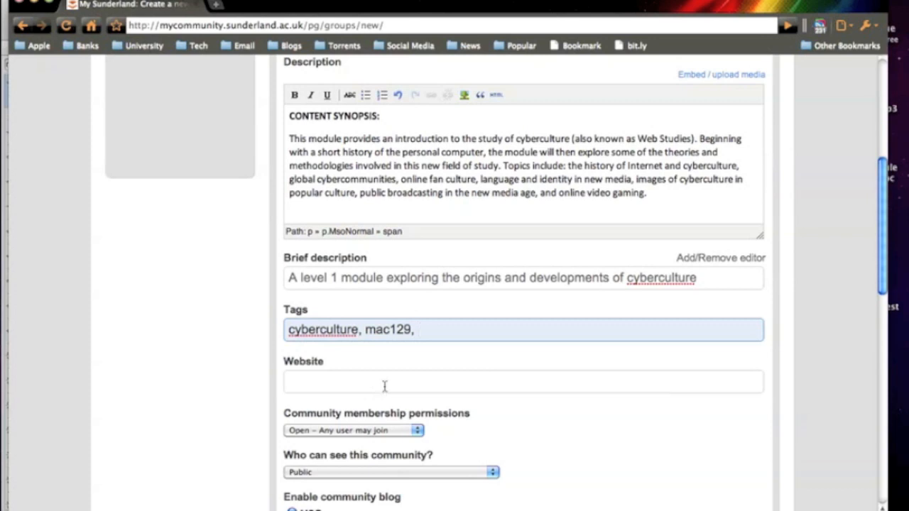
scroll(452, 365, "down", 1)
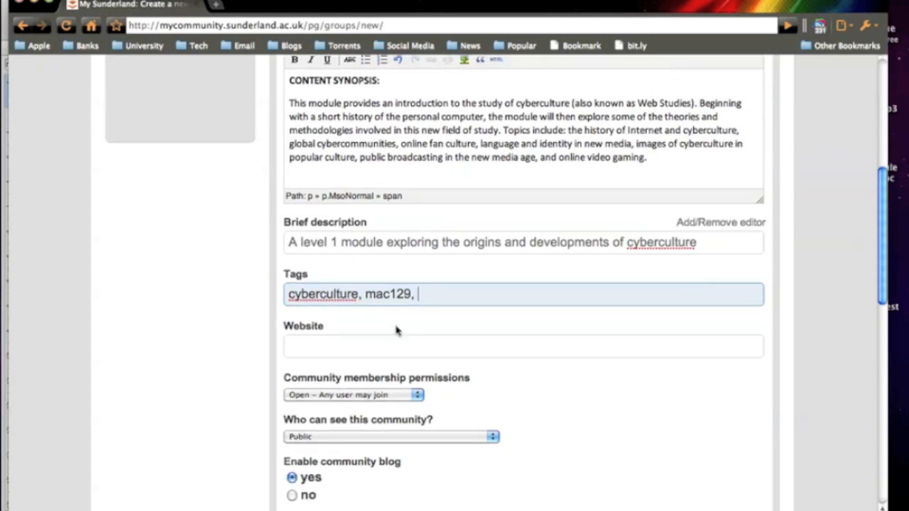
left_click(416, 394)
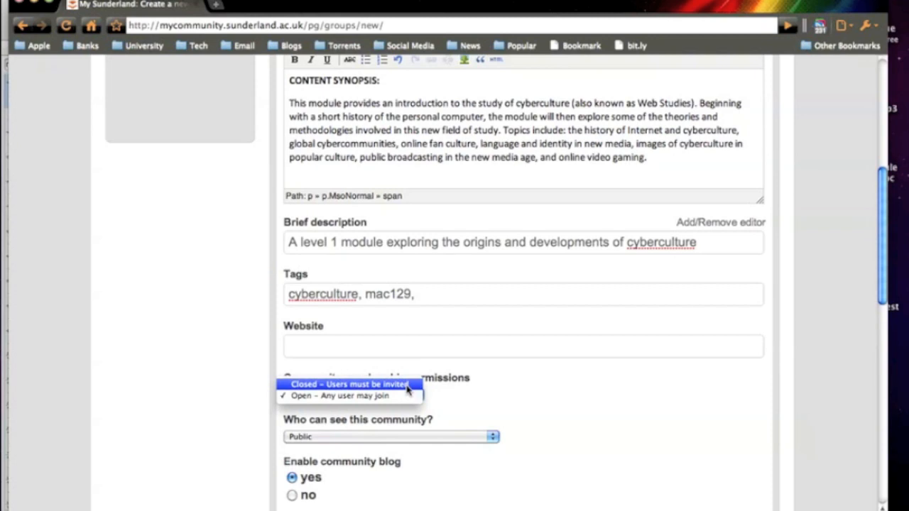
left_click(407, 384)
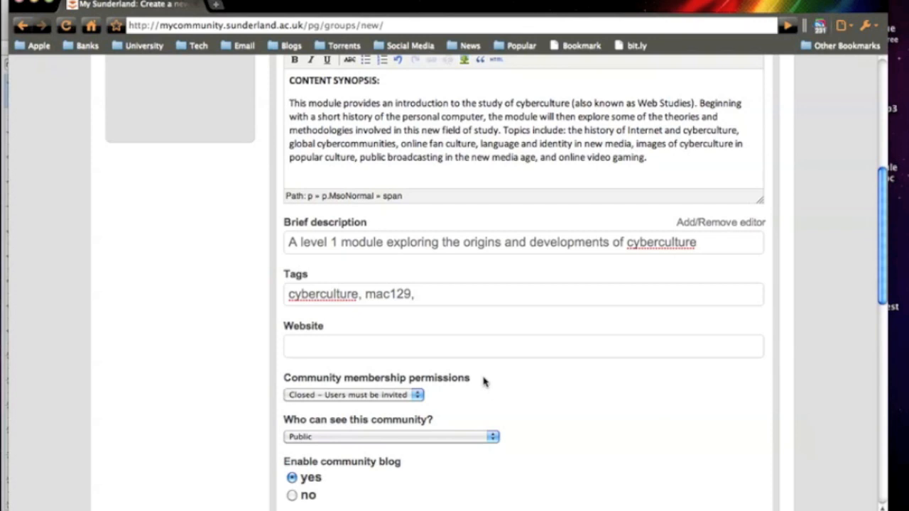
- Restrict who can see the community to "Logged in users"
scroll(483, 382, "down", 2)
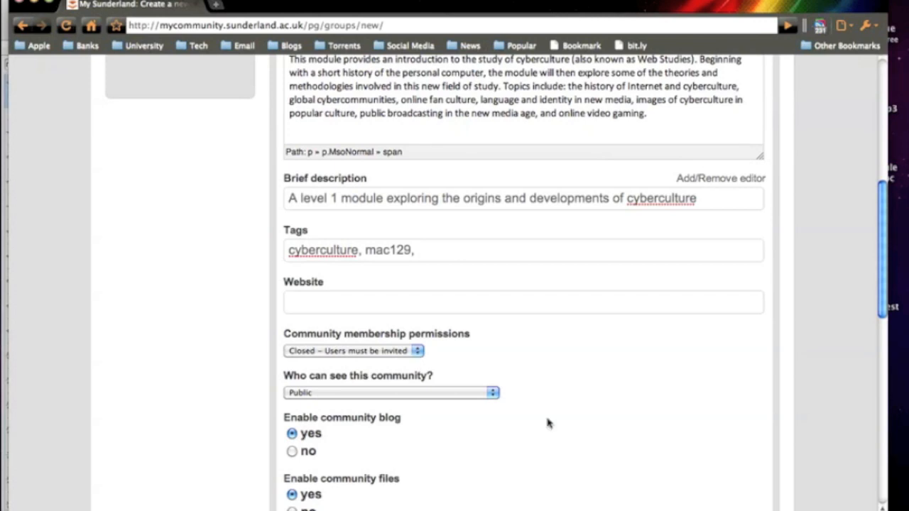
scroll(481, 361, "down", 1)
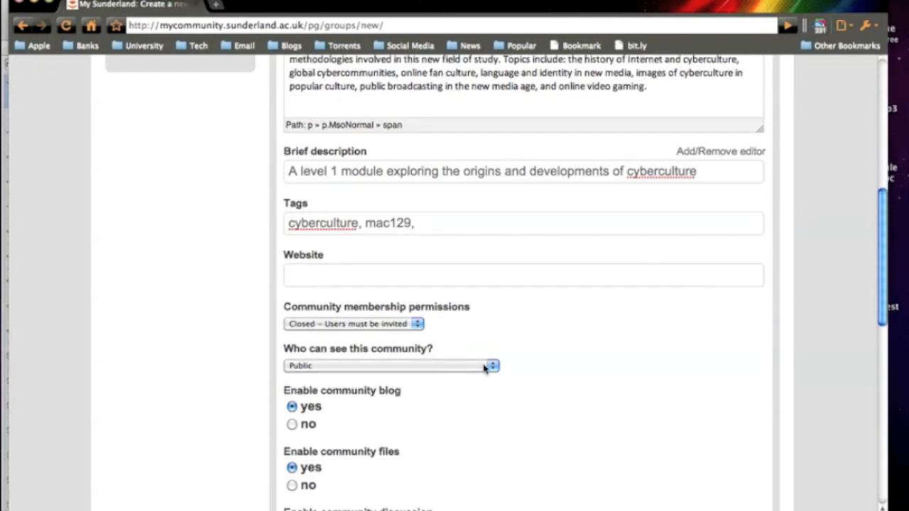
left_click(485, 367)
left_click(474, 356)
- Enable the community event calendar and save the new community
scroll(414, 360, "down", 5)
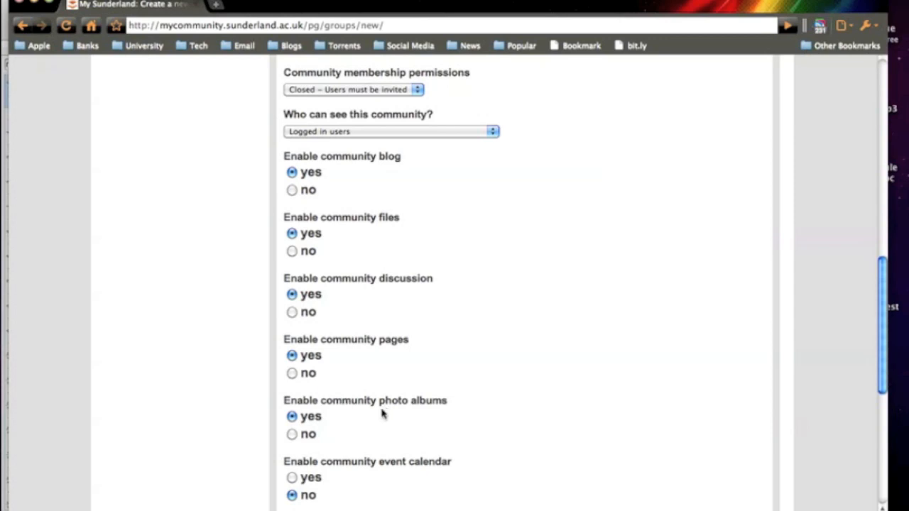
scroll(382, 413, "down", 1)
scroll(382, 413, "down", 2)
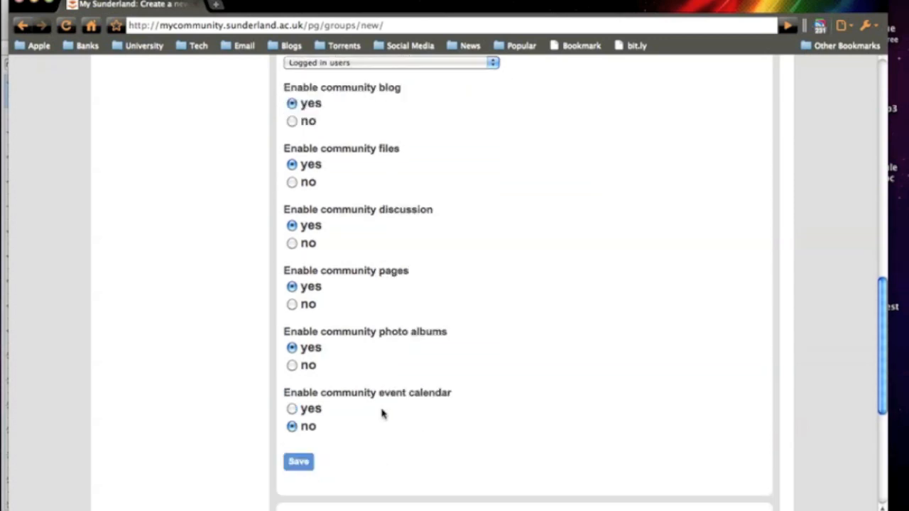
left_click(292, 411)
left_click(299, 462)
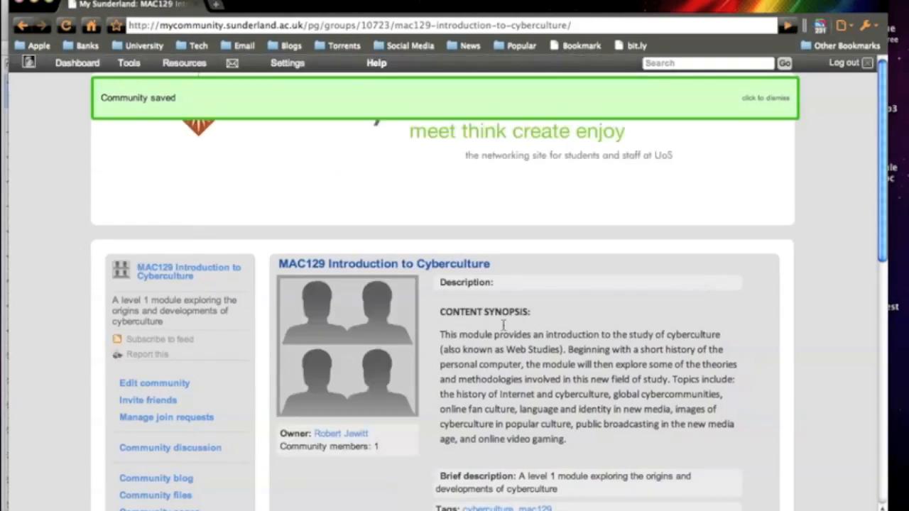
scroll(490, 325, "down", 1)
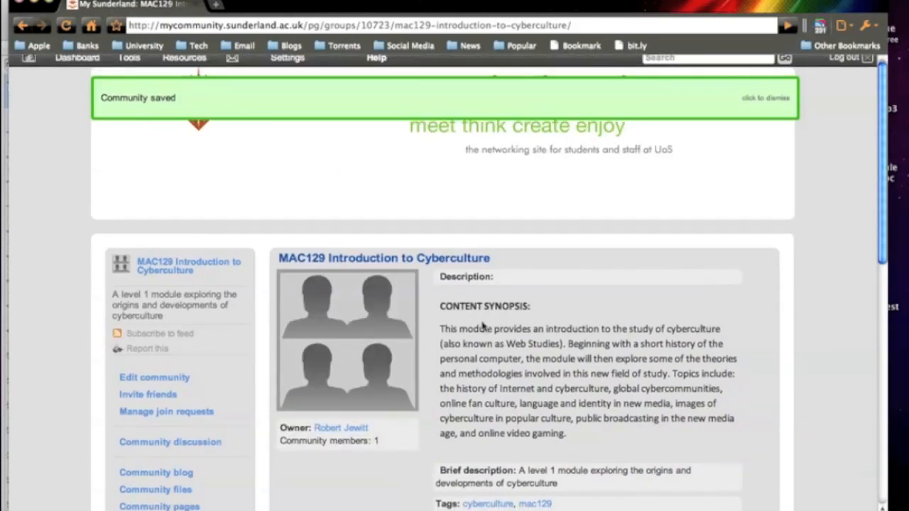
- Open the files section of the MAC129 Introduction to Cyberculture community
scroll(160, 306, "down", 4)
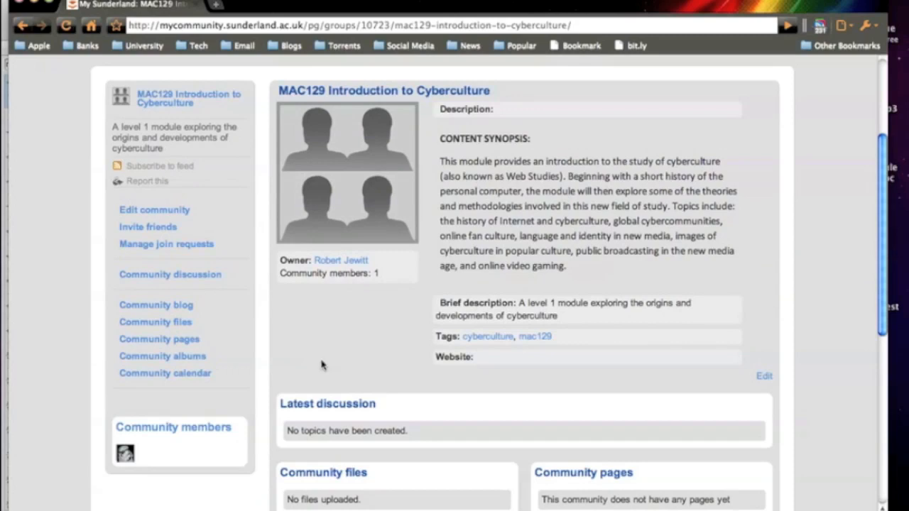
scroll(339, 364, "down", 1)
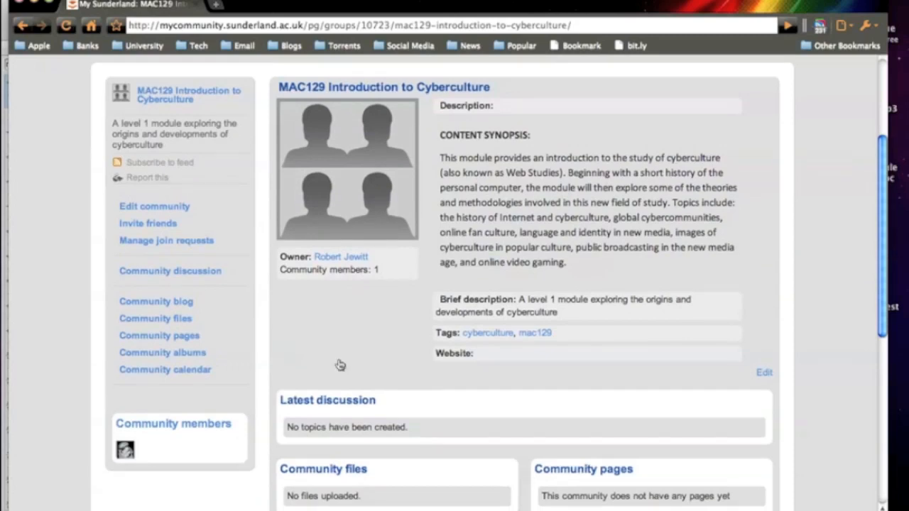
scroll(339, 364, "down", 3)
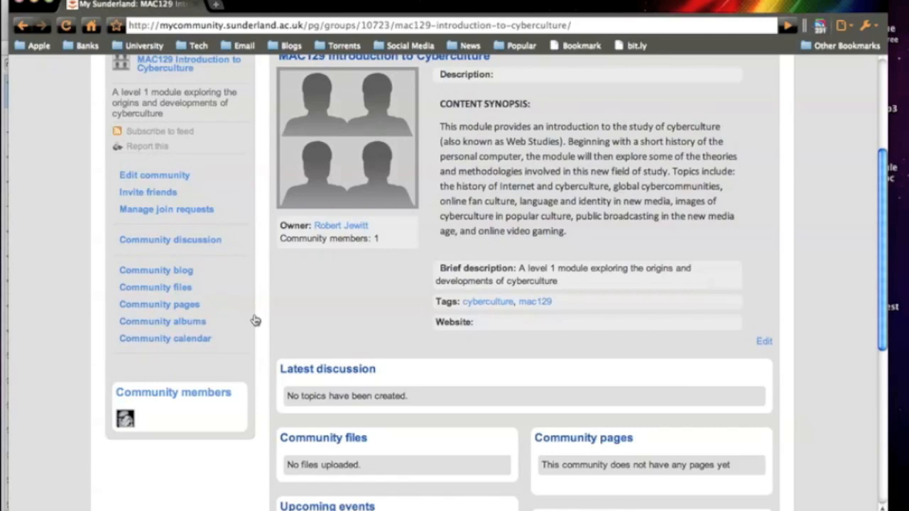
left_click(186, 286)
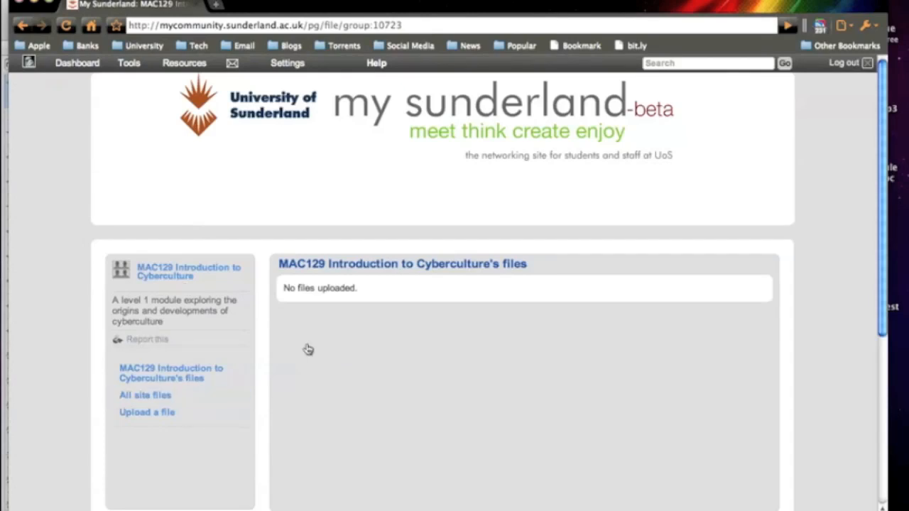
- Start a new community file upload and choose "MAC129 Module Guide 2009-10 Sem10.doc" from the Desktop
left_click(165, 416)
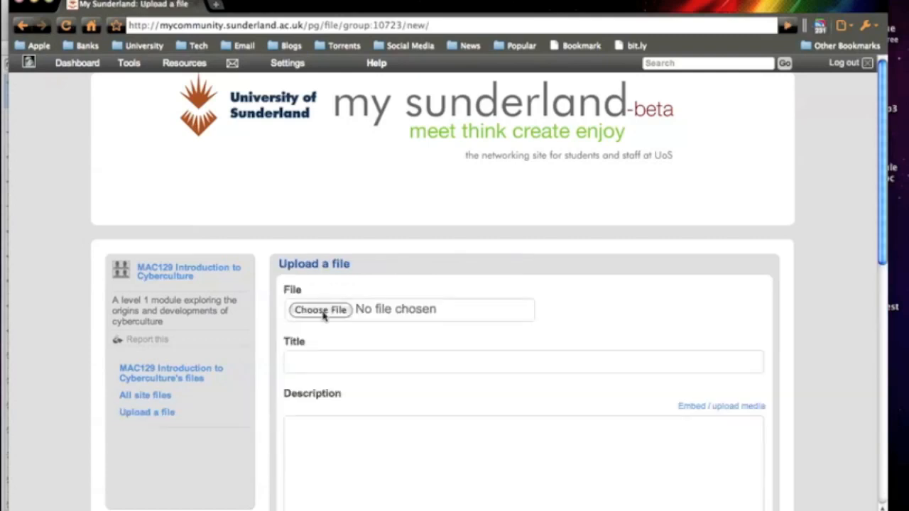
left_click(321, 311)
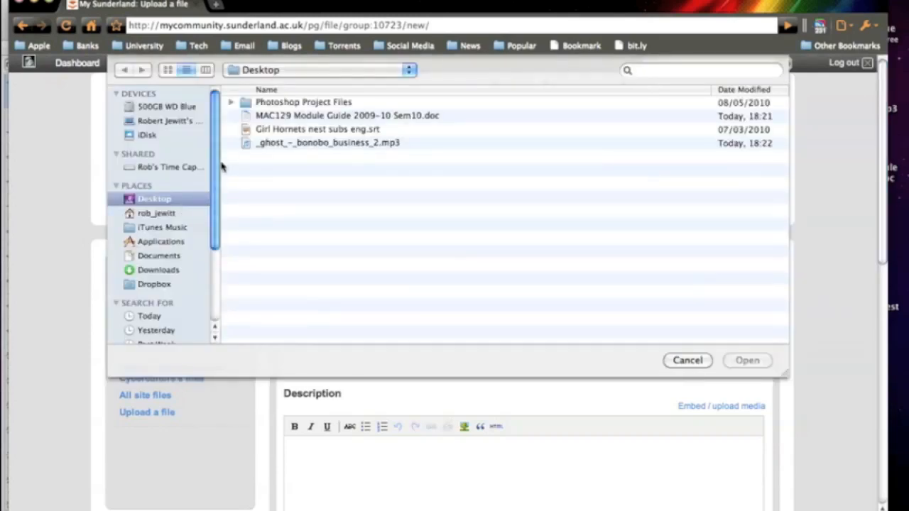
double_click(310, 115)
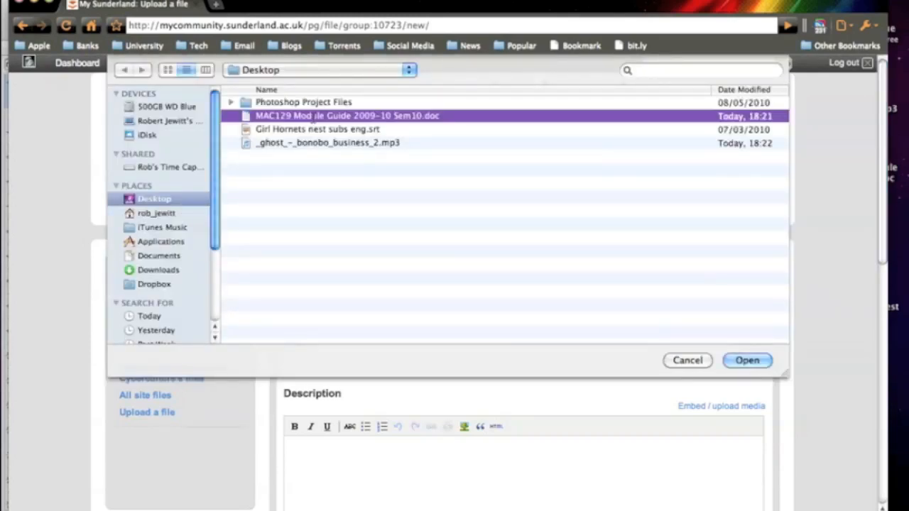
- Title the file "Previous year's module guide" and save the upload
left_click(422, 360)
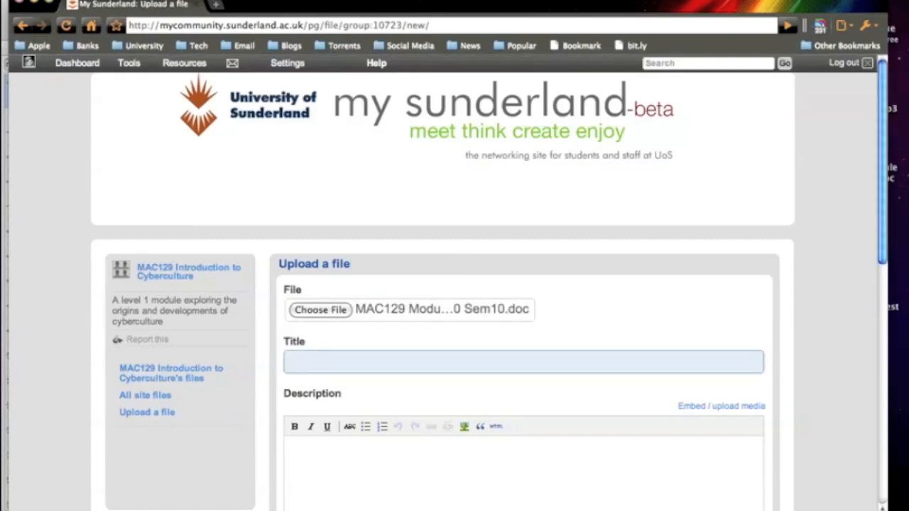
type("Previous year's")
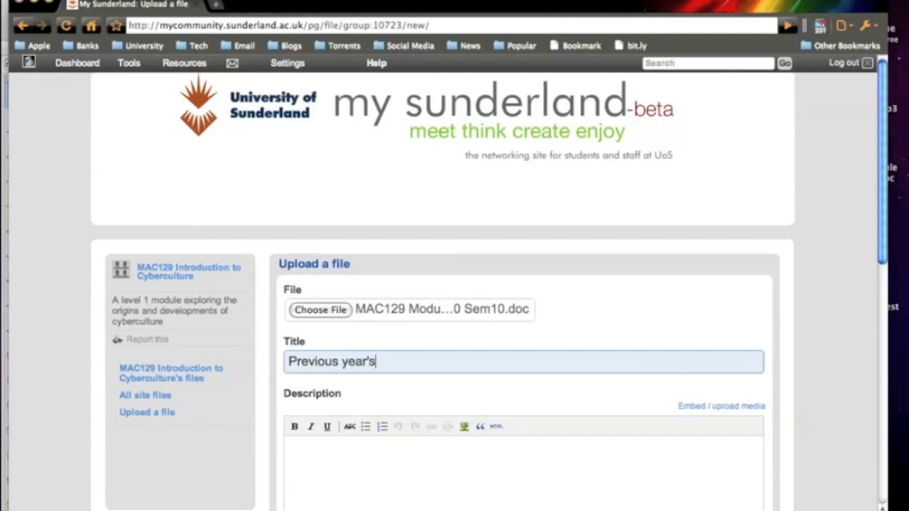
type(" module guide")
key("BackSpace")
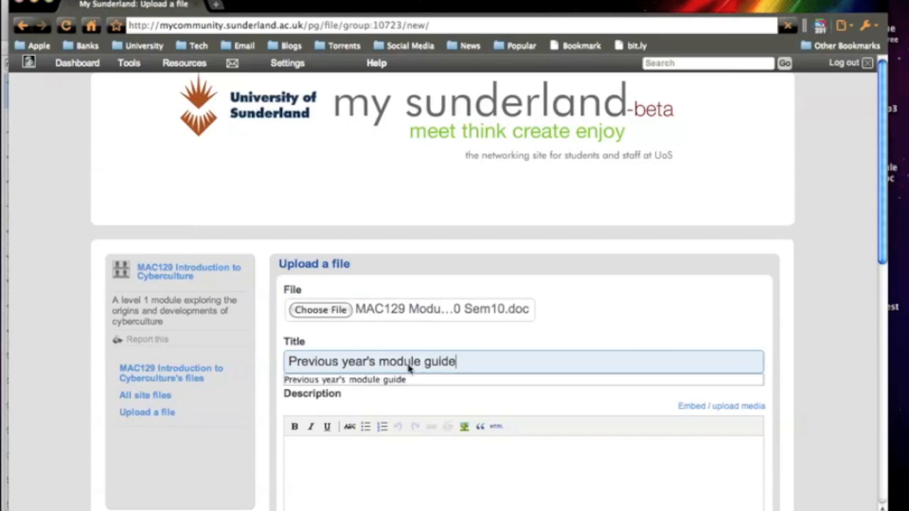
left_click(426, 404)
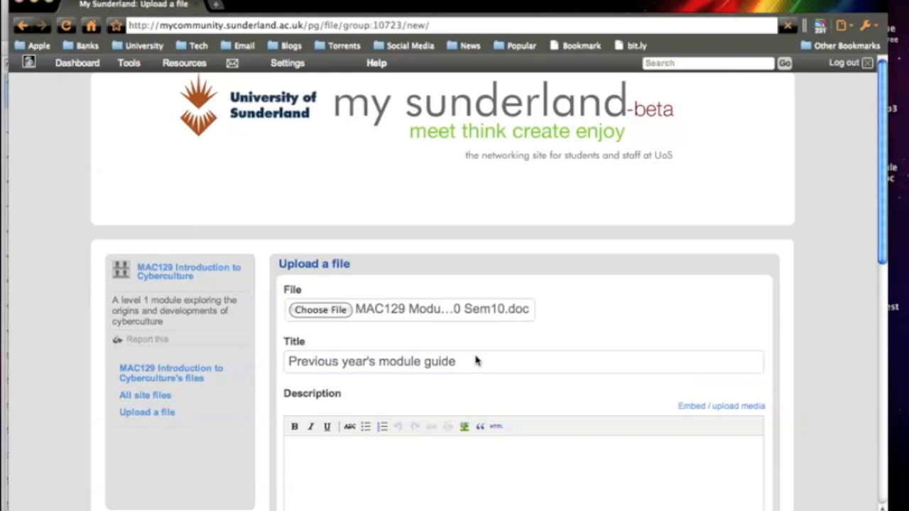
scroll(377, 454, "down", 5)
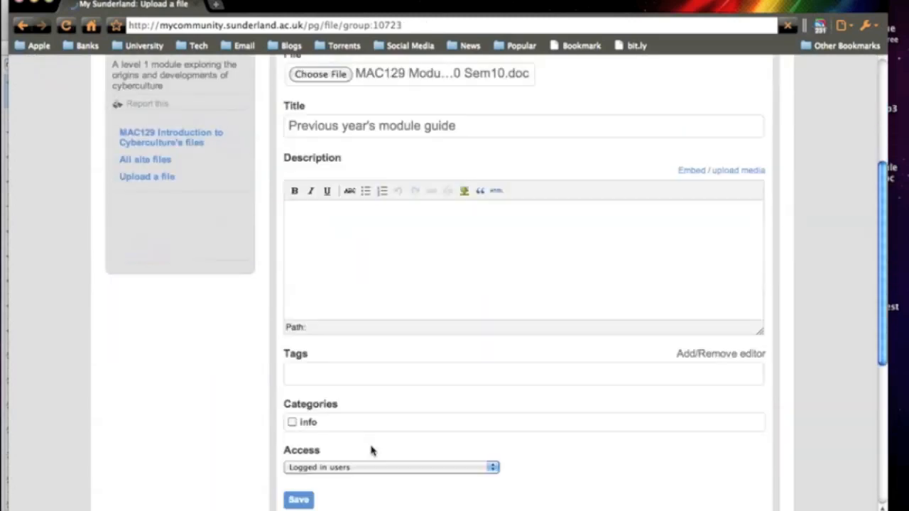
left_click(326, 413)
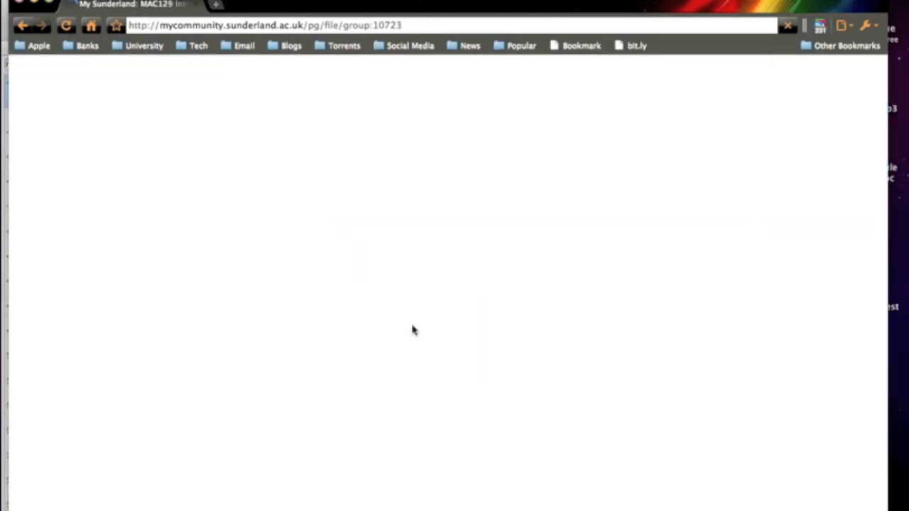